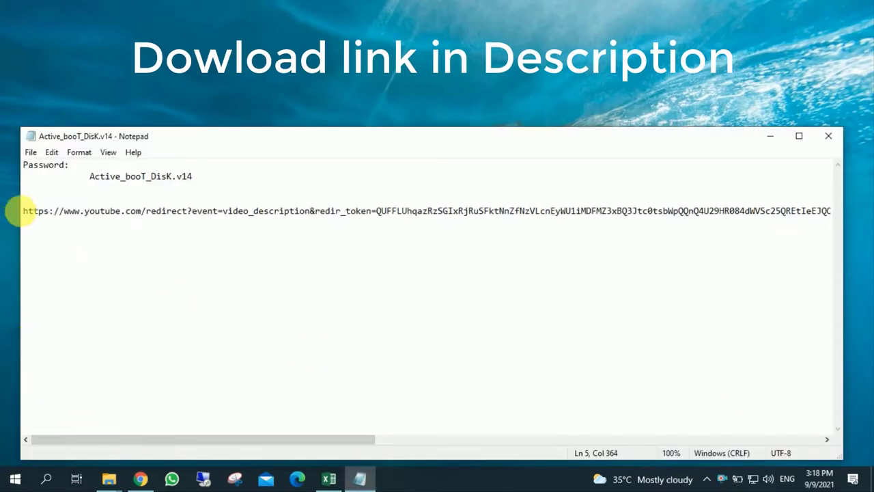
# Step: Copy the full download link from the text file and open it in the browser's new Incognito tab
pyautogui.click(24, 212)
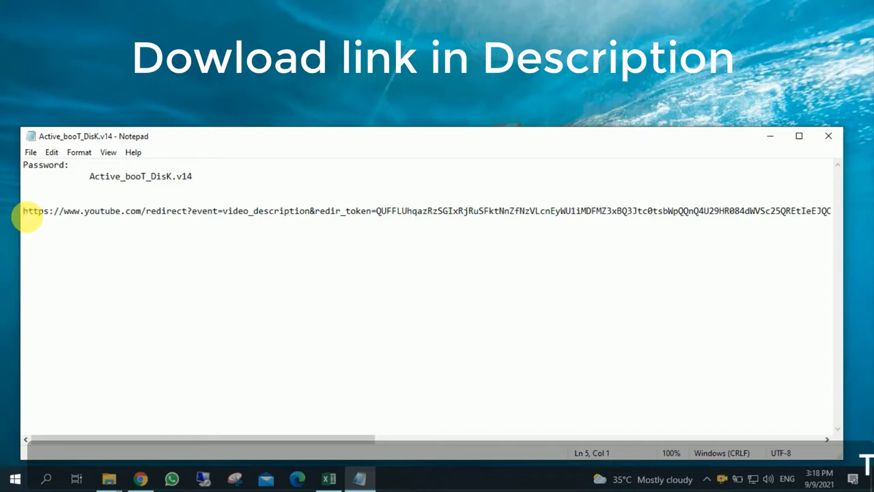
pyautogui.hotkey('shift', 'End')
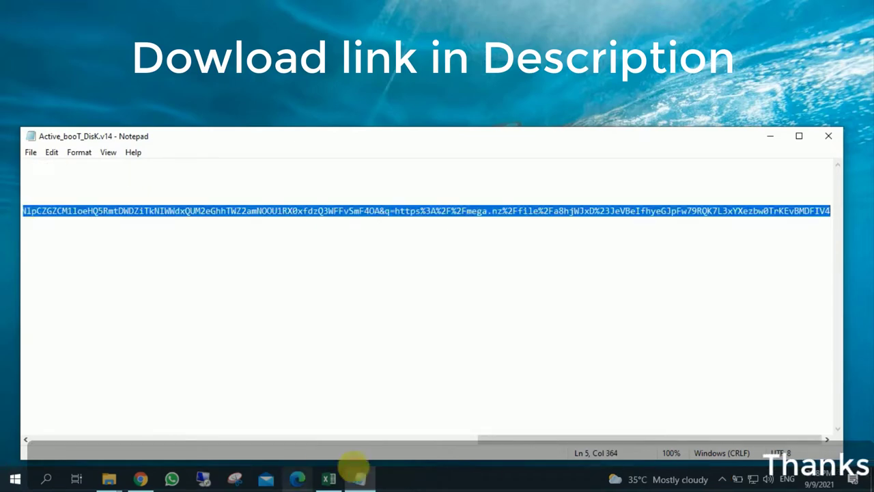
pyautogui.moveTo(519, 439); pyautogui.dragTo(9, 419)
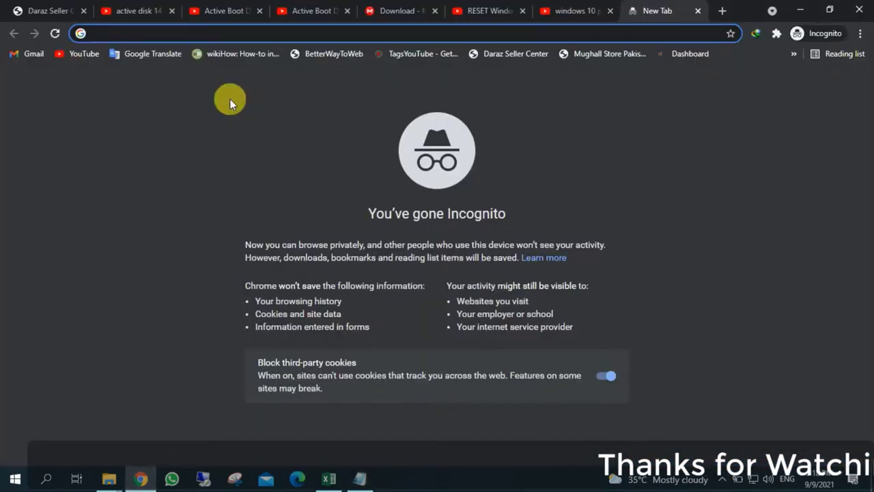
pyautogui.hotkey('ctrl', 'v')
pyautogui.press('Return')
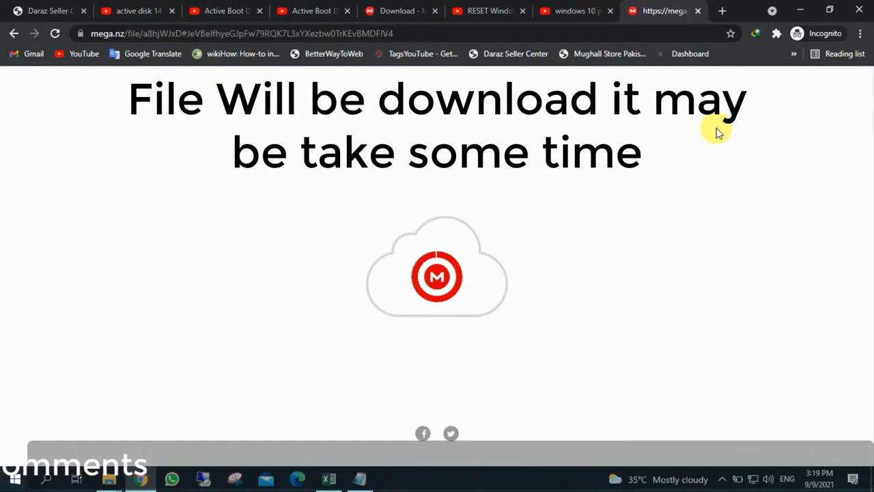
pyautogui.click(393, 10)
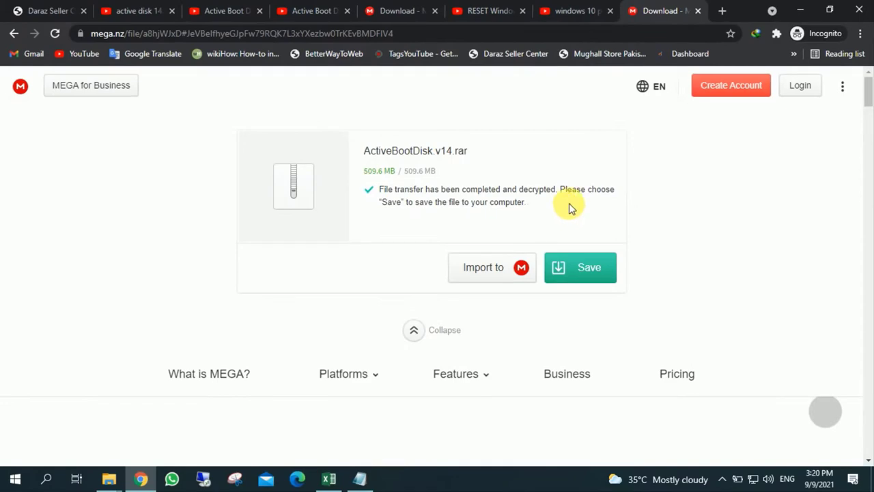
# Step: Switch from the browser to the Active Boot Disk 14.0 folder and maximize its window
pyautogui.click(802, 11)
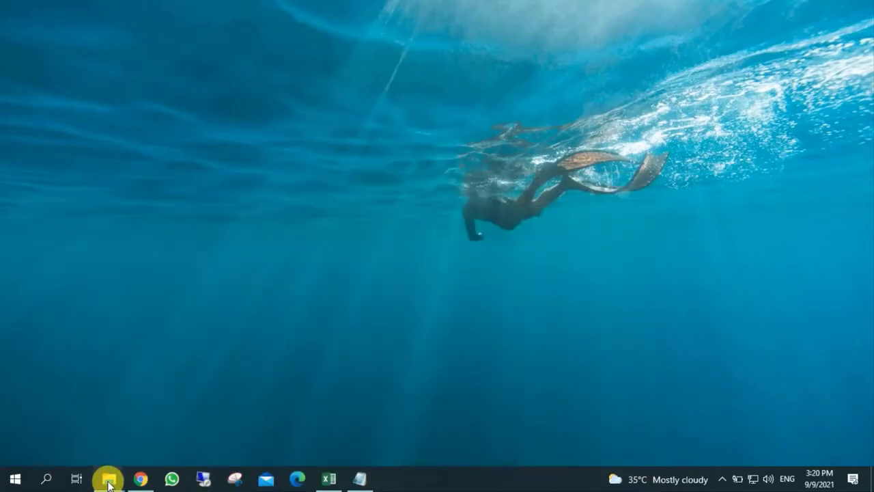
pyautogui.click(109, 482)
pyautogui.click(180, 417)
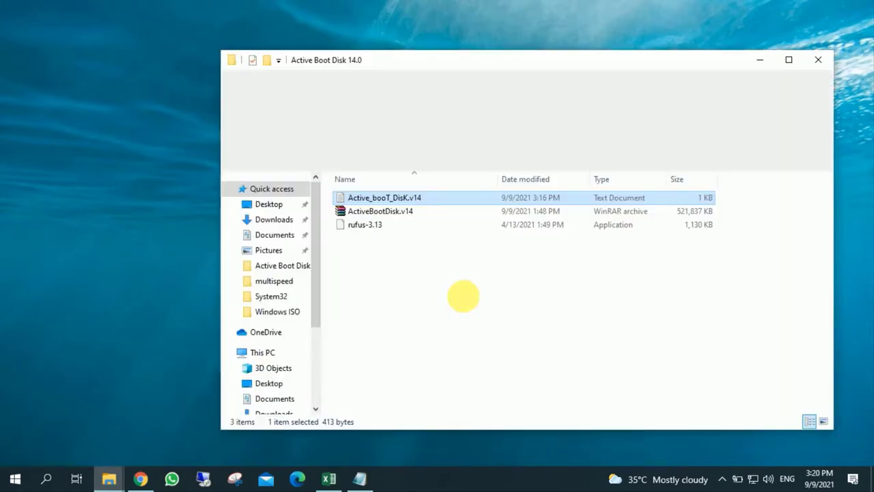
pyautogui.click(788, 62)
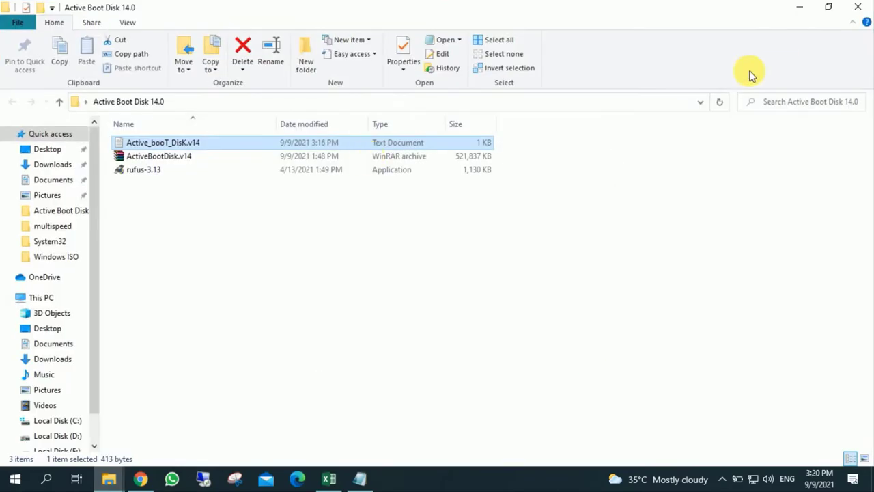
# Step: Start extracting the ActiveBootDisk.v14 archive to its default destination path and enable showing the password
pyautogui.click(195, 159)
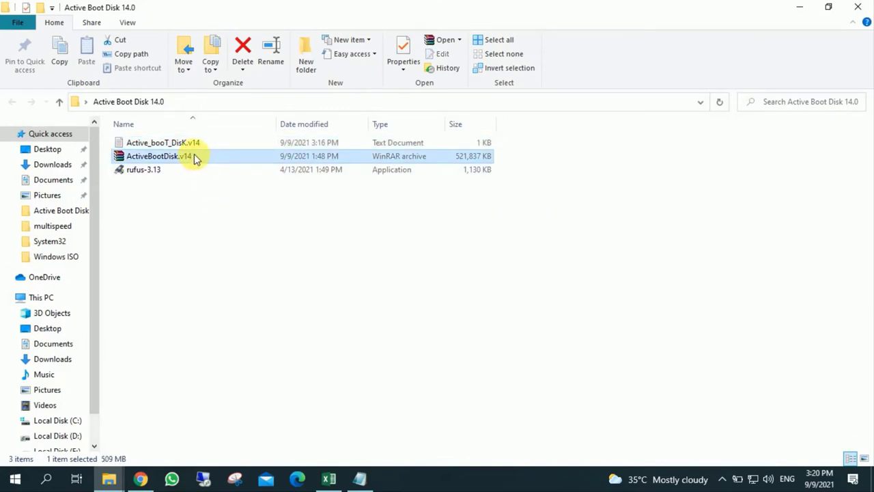
pyautogui.rightClick(203, 164)
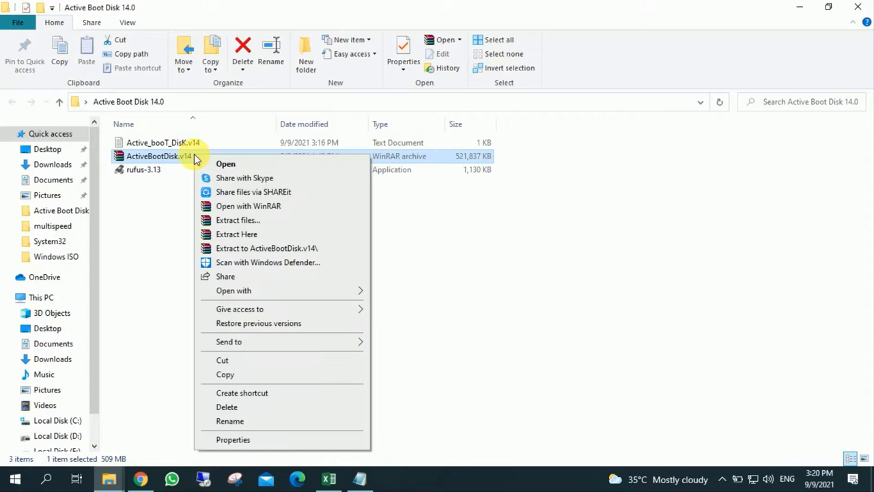
pyautogui.click(263, 221)
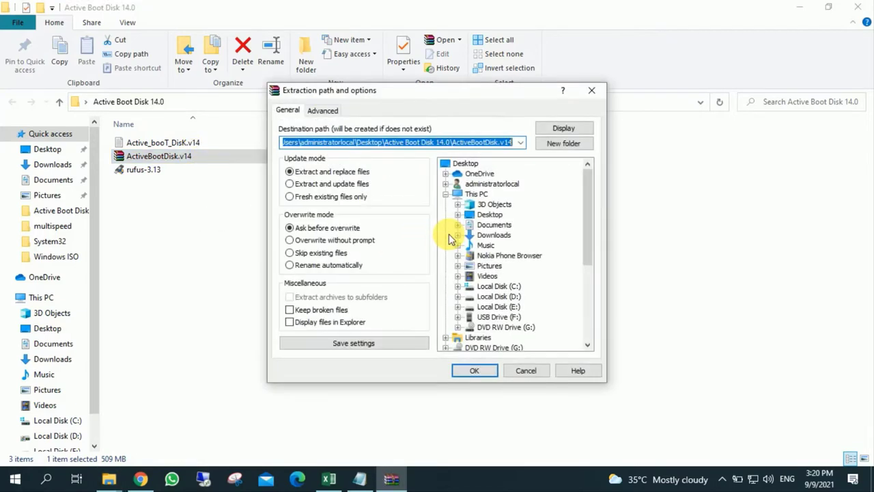
pyautogui.click(467, 375)
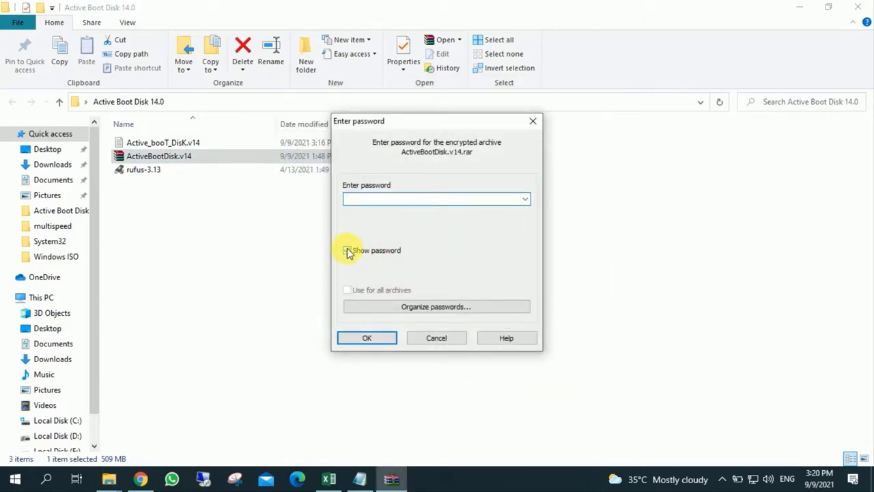
pyautogui.click(348, 253)
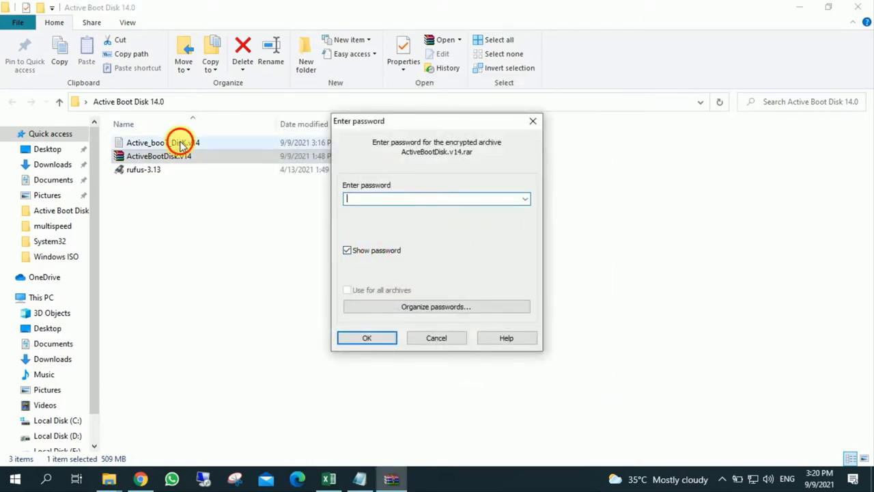
# Step: Copy the archive password from the text file in the Active Boot Disk 14.0 folder and minimize the file
pyautogui.click(181, 143)
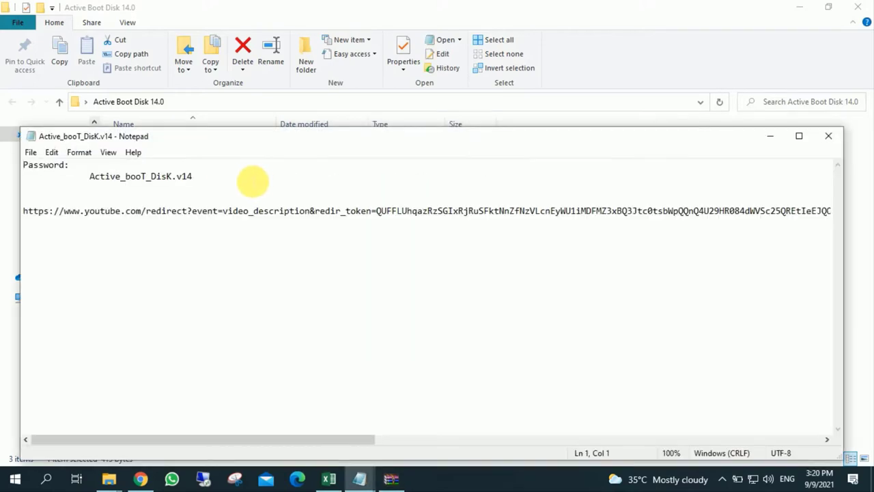
pyautogui.moveTo(90, 176); pyautogui.dragTo(193, 177)
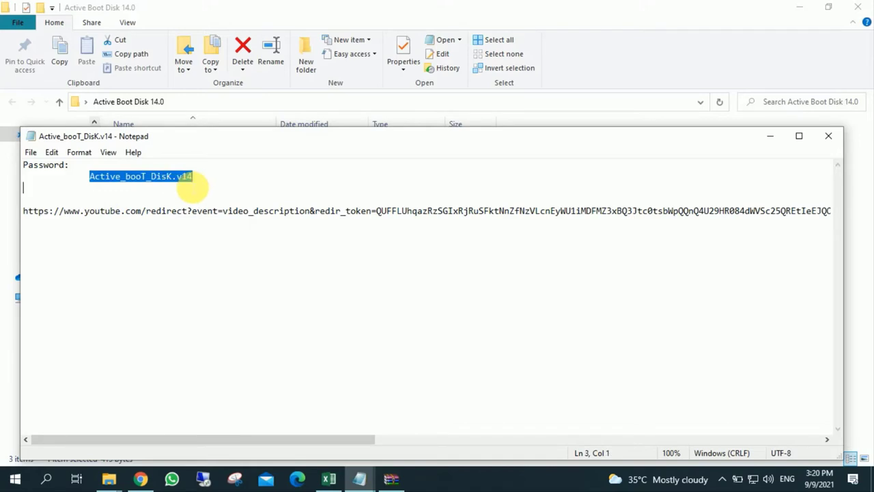
pyautogui.click(31, 153)
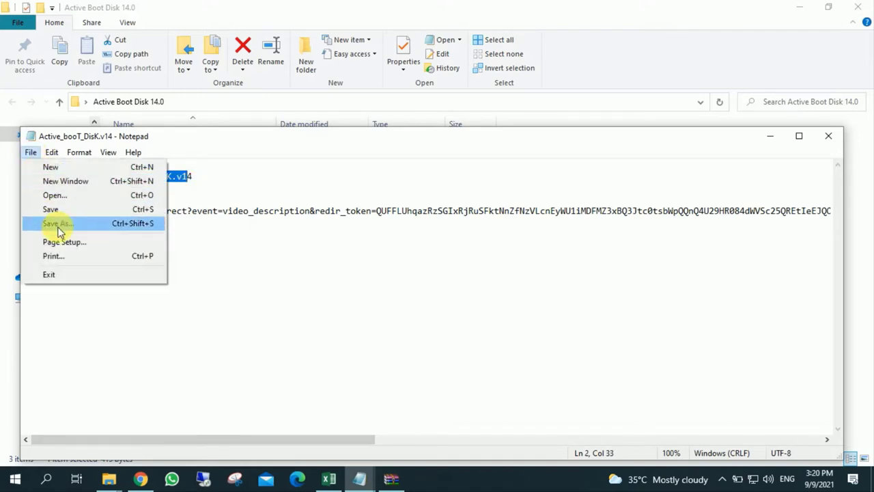
pyautogui.moveTo(57, 157)
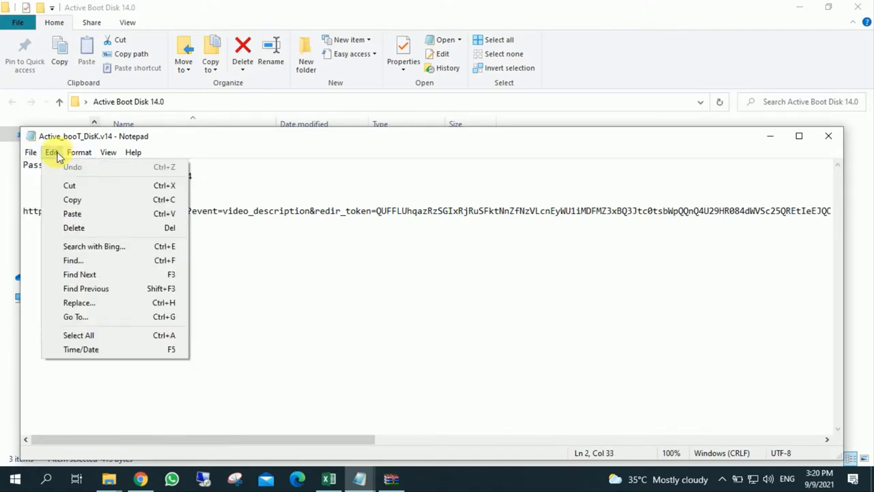
pyautogui.click(86, 200)
pyautogui.moveTo(194, 177); pyautogui.dragTo(96, 179)
pyautogui.click(52, 153)
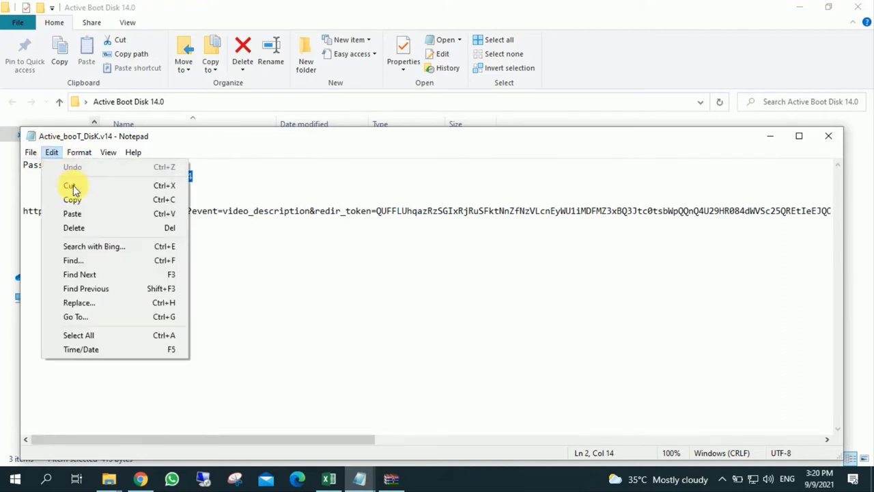
pyautogui.click(76, 199)
pyautogui.click(768, 138)
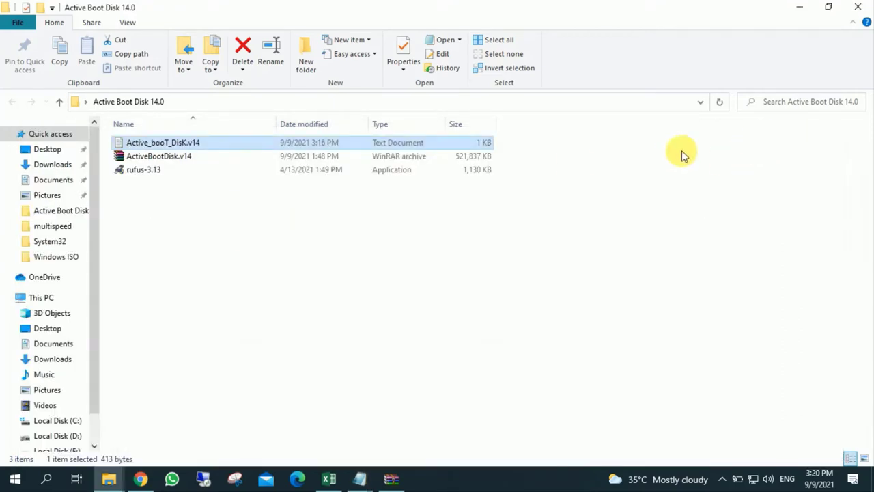
# Step: Paste the archive password into the WinRAR password prompt and confirm it to extract the archive
pyautogui.click(394, 478)
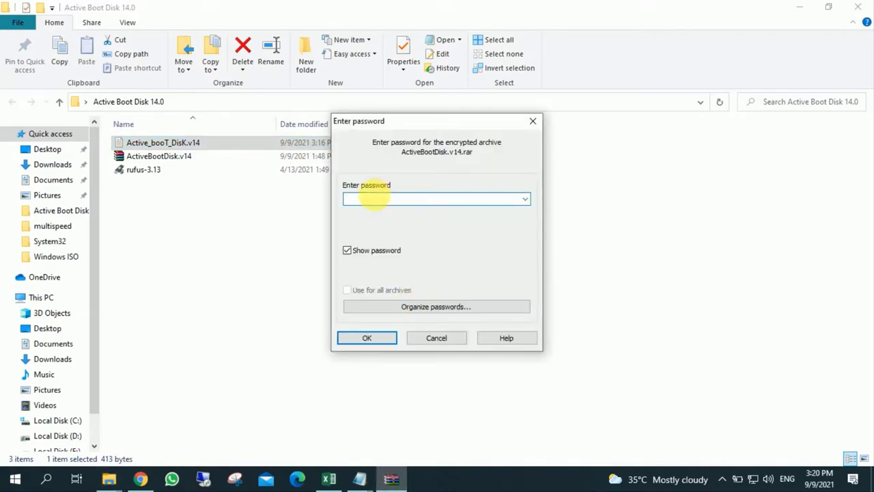
pyautogui.rightClick(386, 204)
pyautogui.click(435, 268)
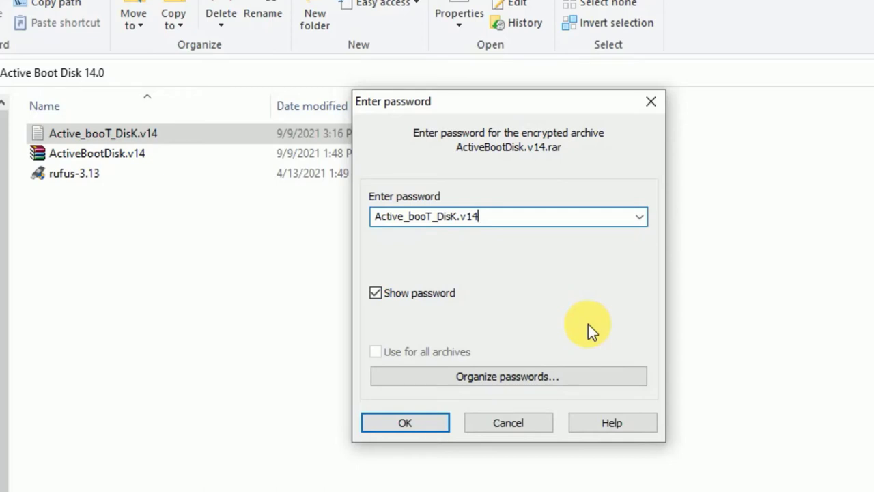
pyautogui.click(412, 422)
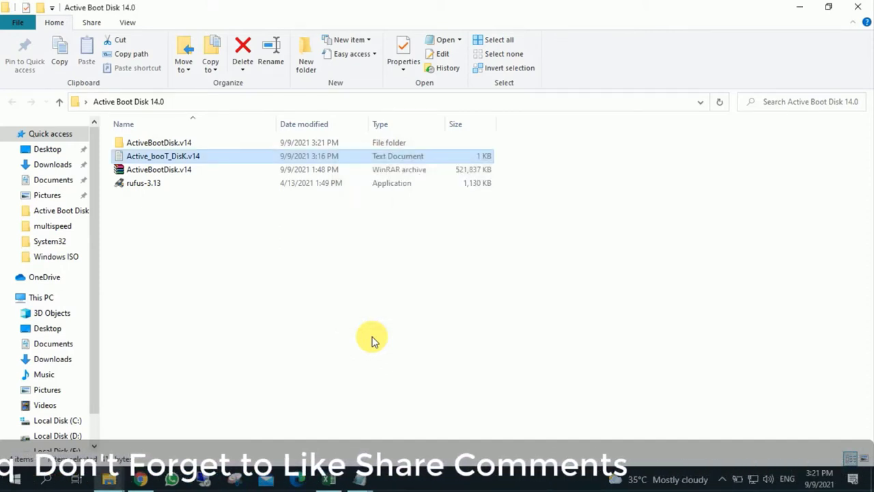
# Step: Open the extracted ActiveBootDisk.v14 folder to view its contents
pyautogui.click(179, 143)
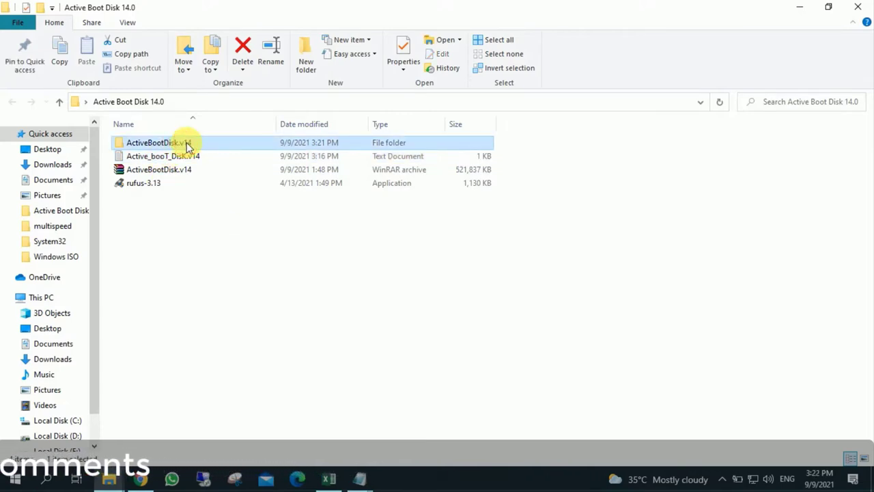
pyautogui.doubleClick(187, 144)
pyautogui.doubleClick(370, 288)
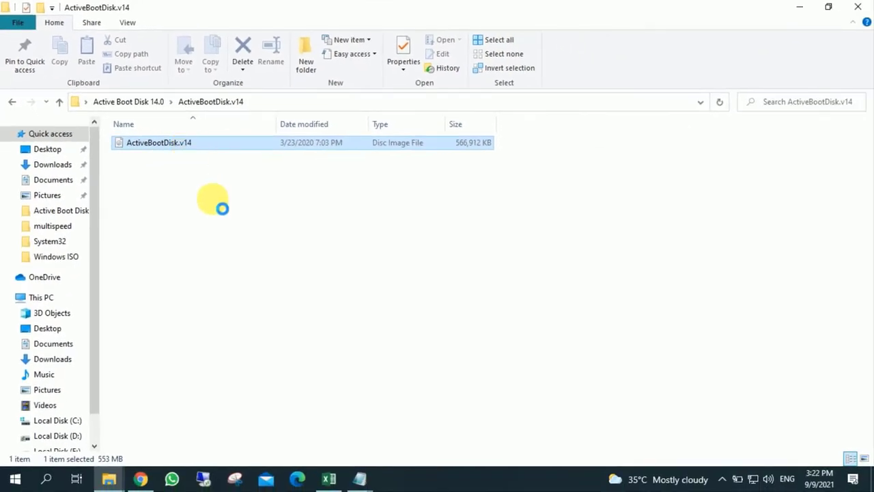
# Step: Switch to Chrome and search Google for "rufus" in a new tab
pyautogui.click(139, 478)
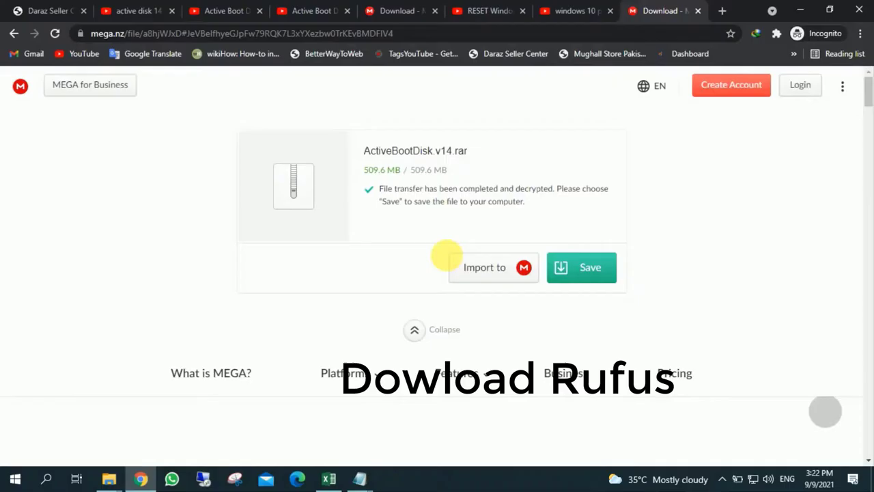
pyautogui.click(721, 11)
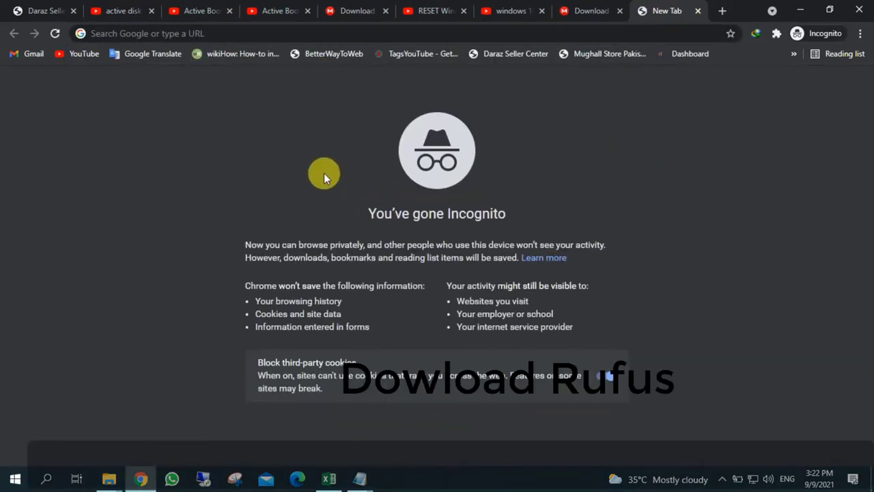
pyautogui.click(230, 34)
pyautogui.write('rufus')
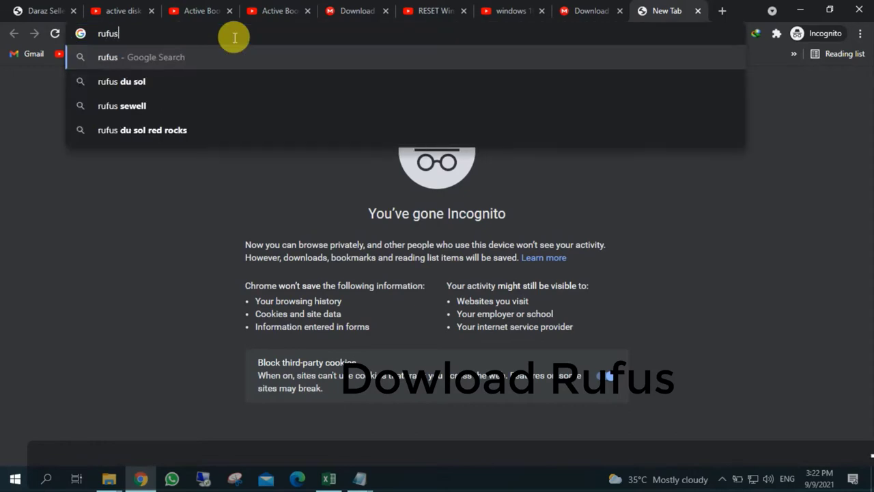
pyautogui.press('Return')
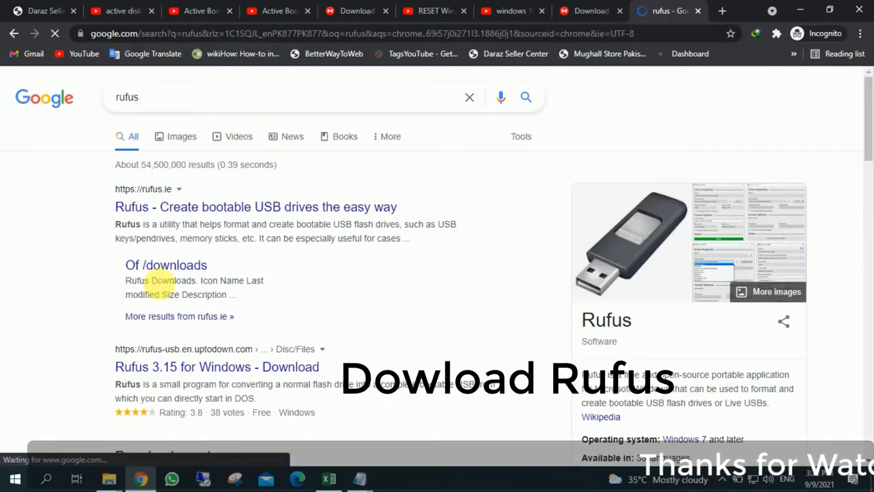
# Step: Open the rufus.ie search result in a separate tab and view the page's Download section
pyautogui.rightClick(234, 211)
pyautogui.click(280, 217)
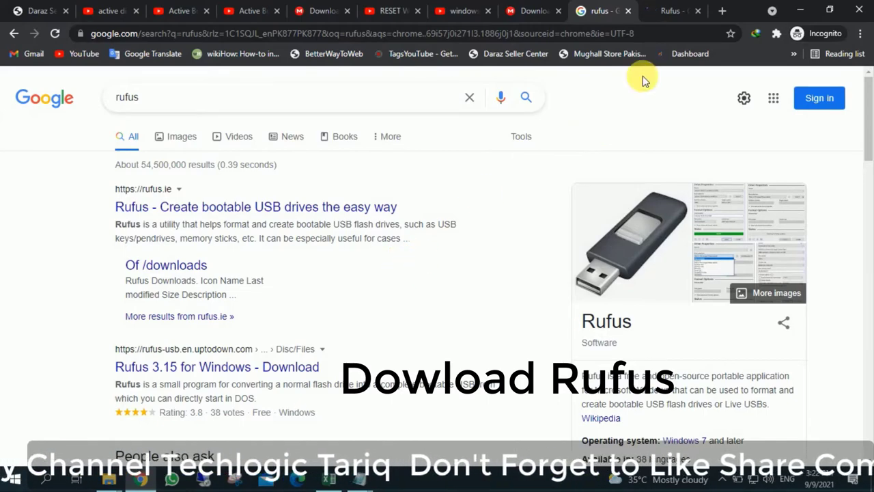
pyautogui.click(671, 10)
pyautogui.scroll(-8, 400, 228)
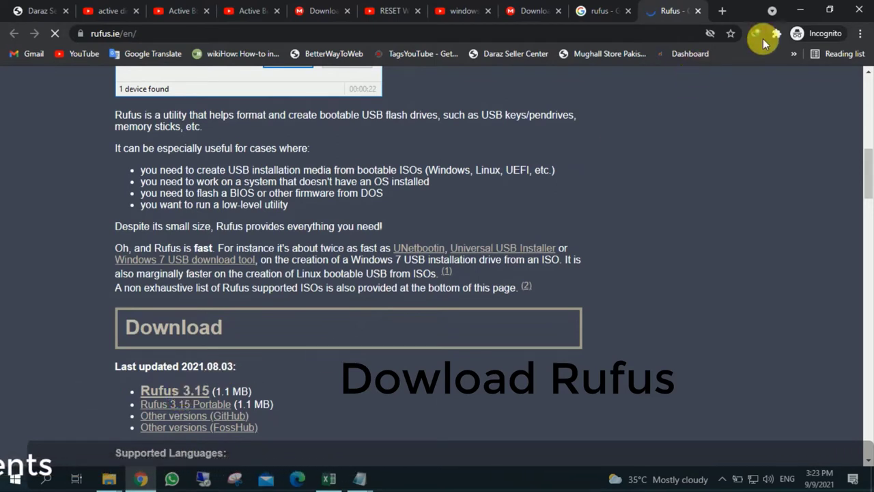
# Step: Return to the Active Boot Disk 14.0 folder, launch rufus-3.13, and move its window aside
pyautogui.click(802, 11)
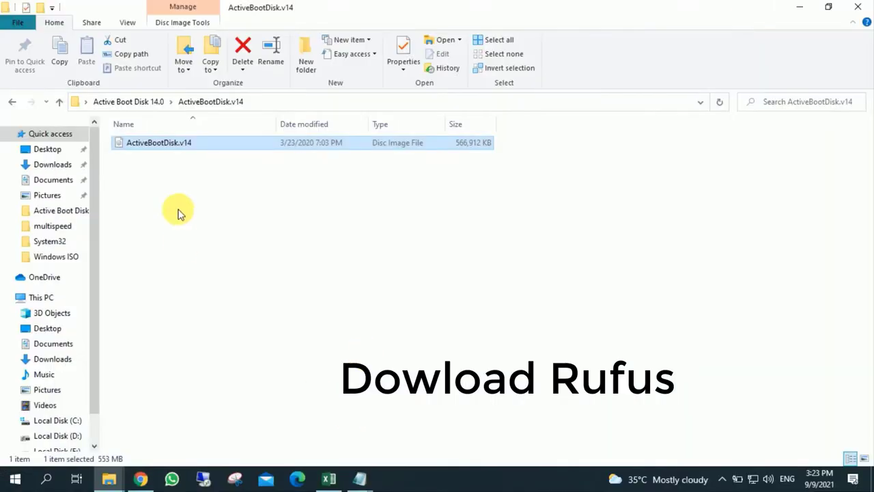
pyautogui.click(59, 102)
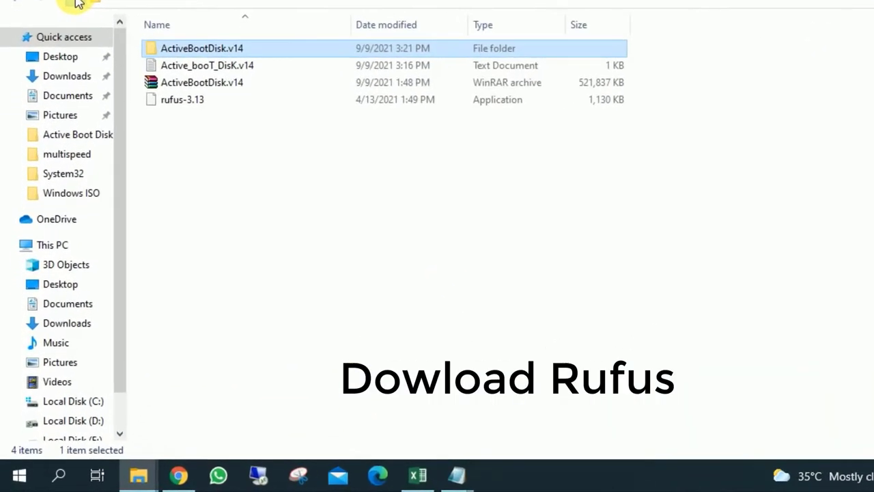
pyautogui.click(162, 182)
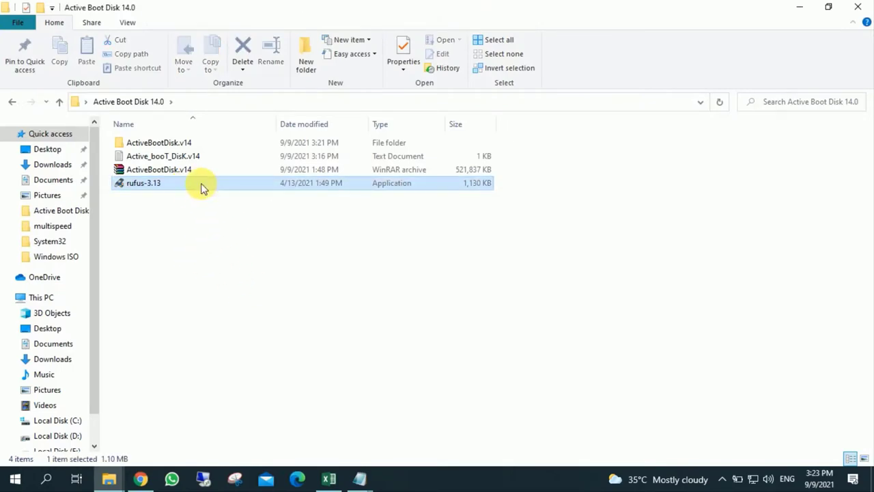
pyautogui.doubleClick(202, 186)
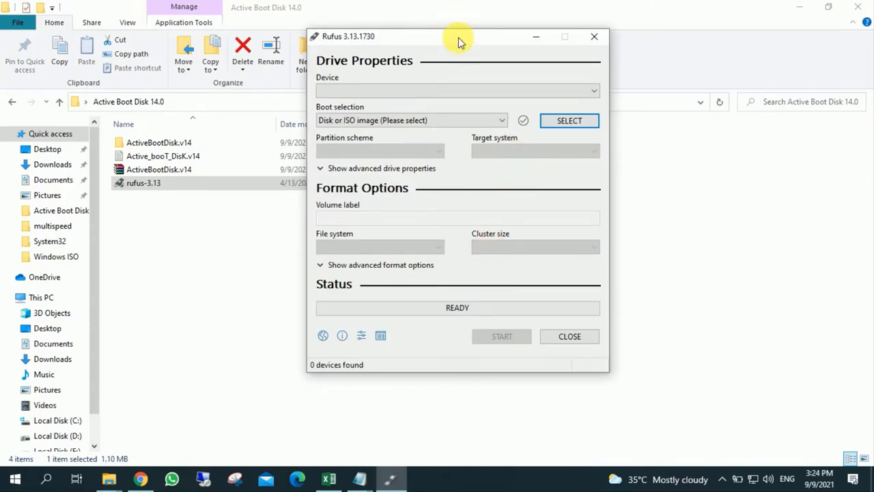
pyautogui.moveTo(458, 39); pyautogui.dragTo(362, 70)
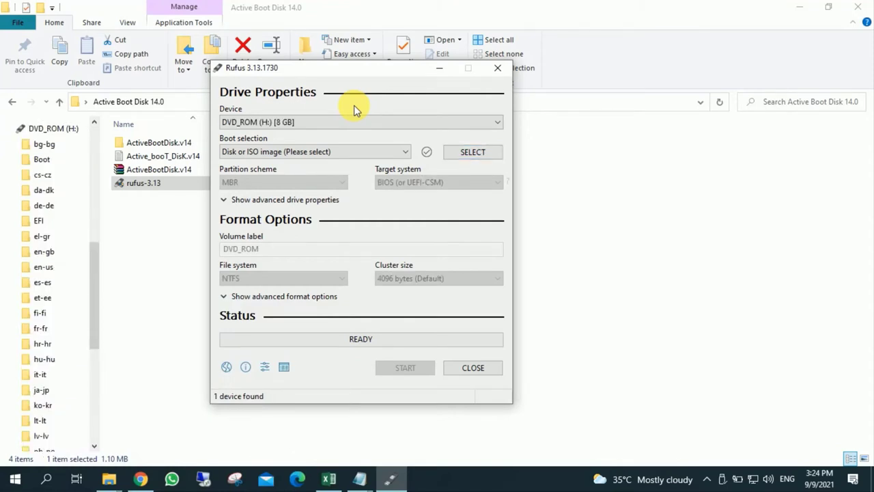
# Step: Load the ActiveBootDisk.v14 ISO from the ActiveBootDisk.v14 folder inside Active Boot Disk 14.0 on the Desktop as the boot image
pyautogui.click(469, 156)
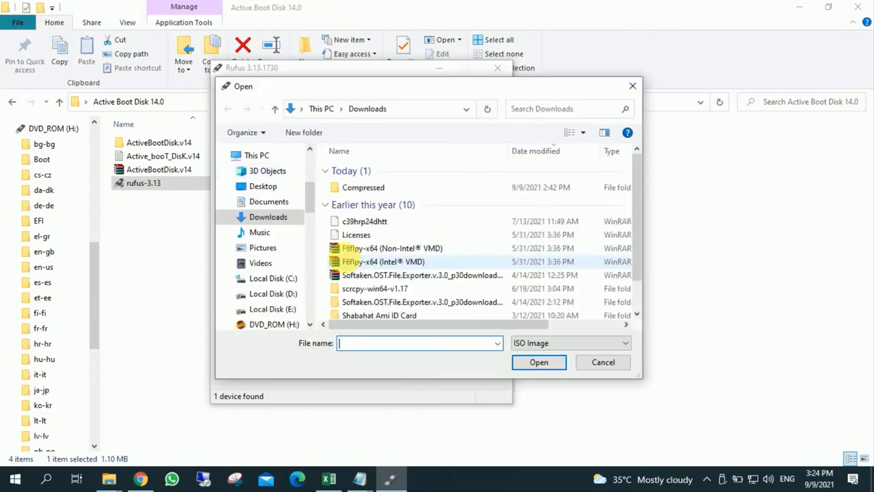
pyautogui.click(263, 186)
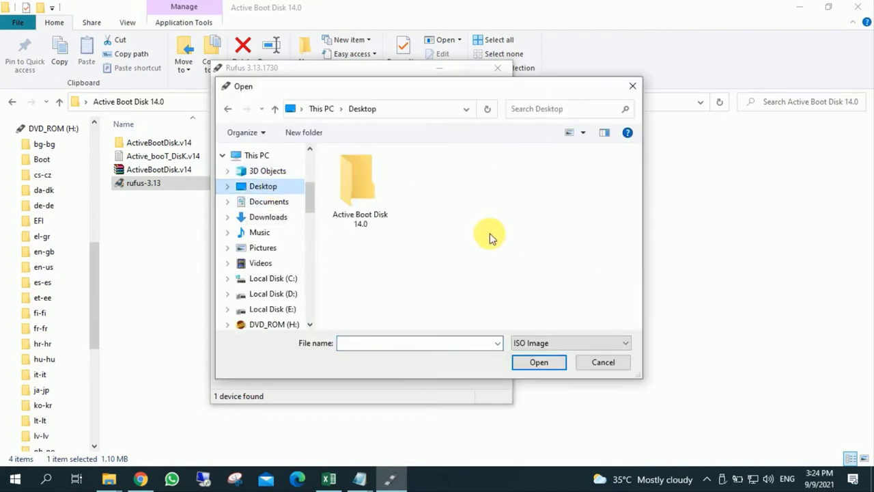
pyautogui.doubleClick(360, 187)
pyautogui.doubleClick(361, 170)
pyautogui.click(383, 172)
pyautogui.click(539, 362)
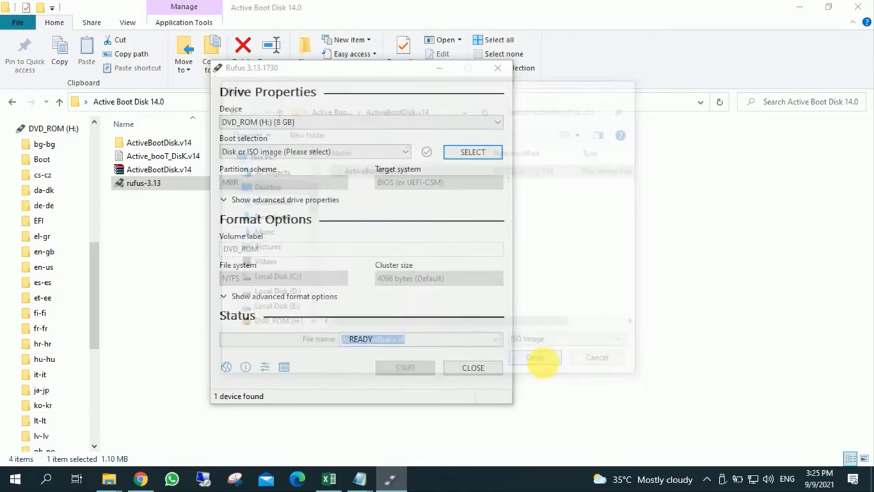
# Step: Choose the MBR partition scheme, write the image to the DVD_ROM (H:) drive accepting the data erasure, and close Rufus once writing completes
pyautogui.click(334, 183)
pyautogui.click(315, 194)
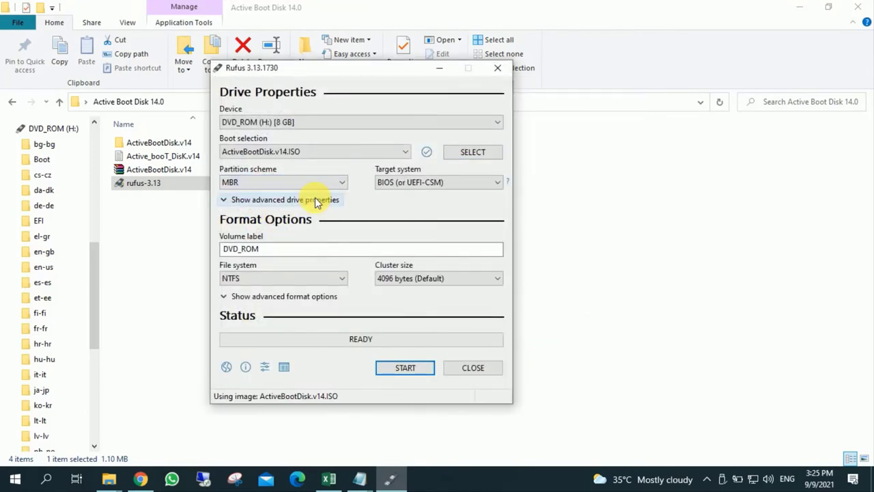
pyautogui.click(403, 367)
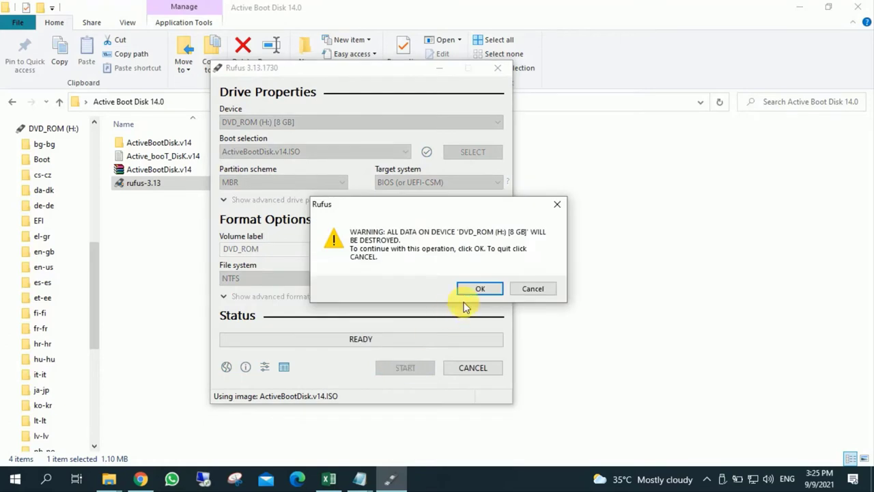
pyautogui.click(476, 287)
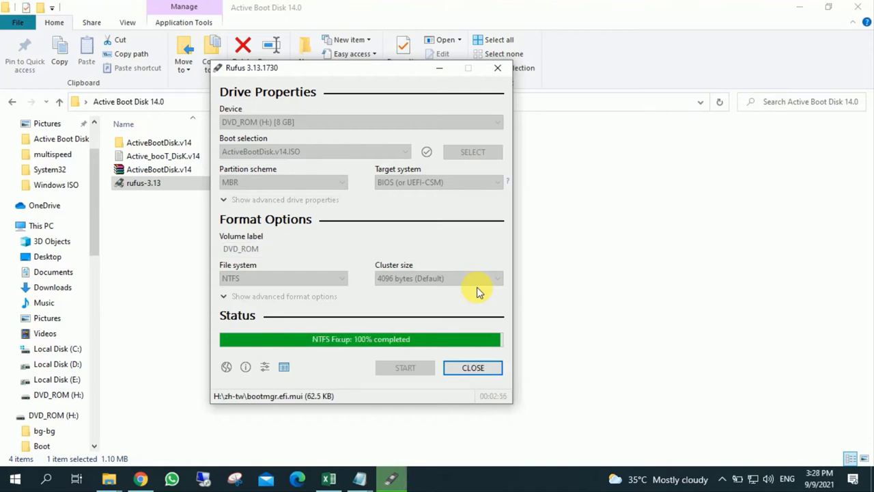
pyautogui.click(489, 374)
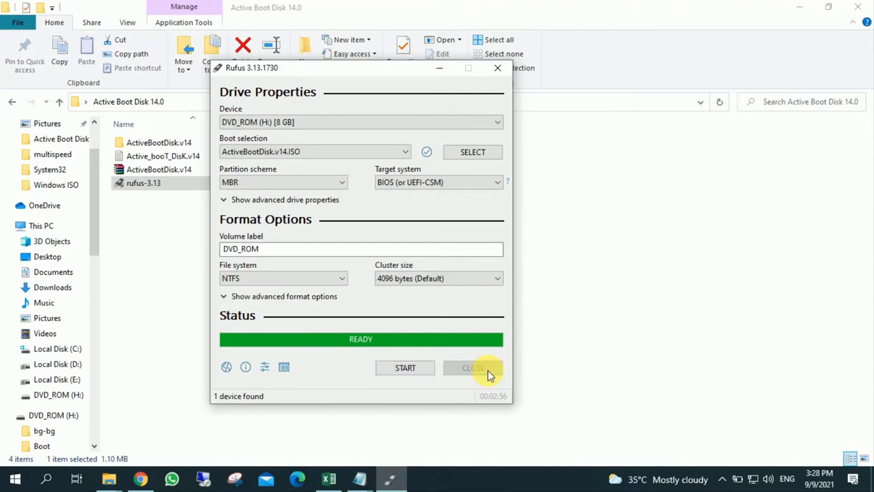